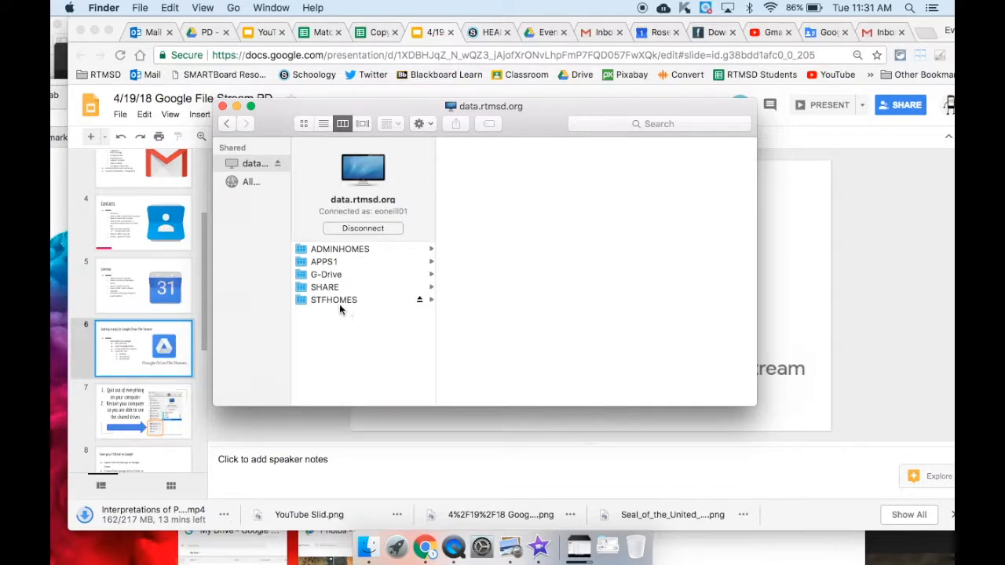
# Open the STFHOMES shared volume on the data.rtmsd.org server.
pyautogui.click(339, 301)
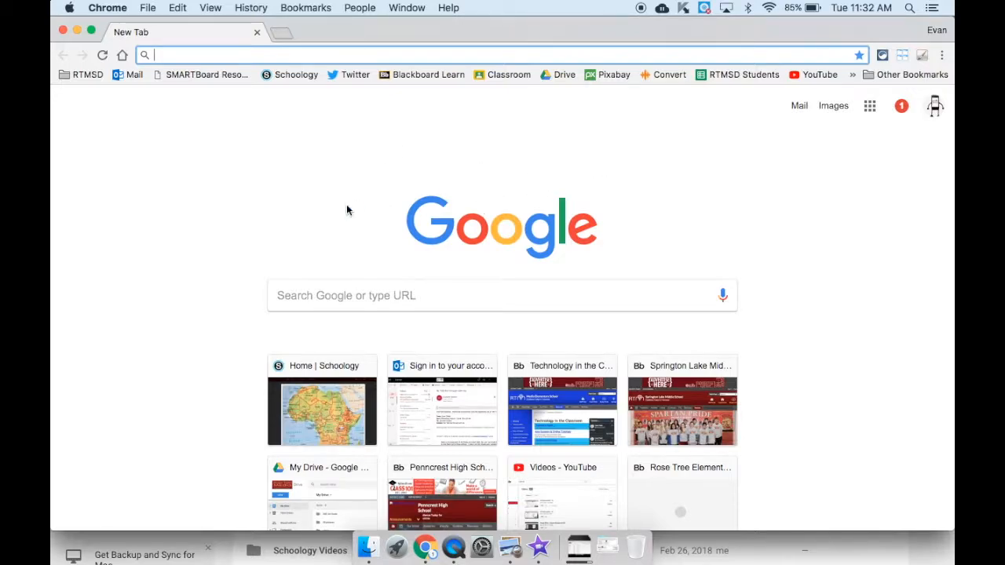
# Open Google Drive from the new Chrome tab and display My Drive as a list.
pyautogui.click(871, 109)
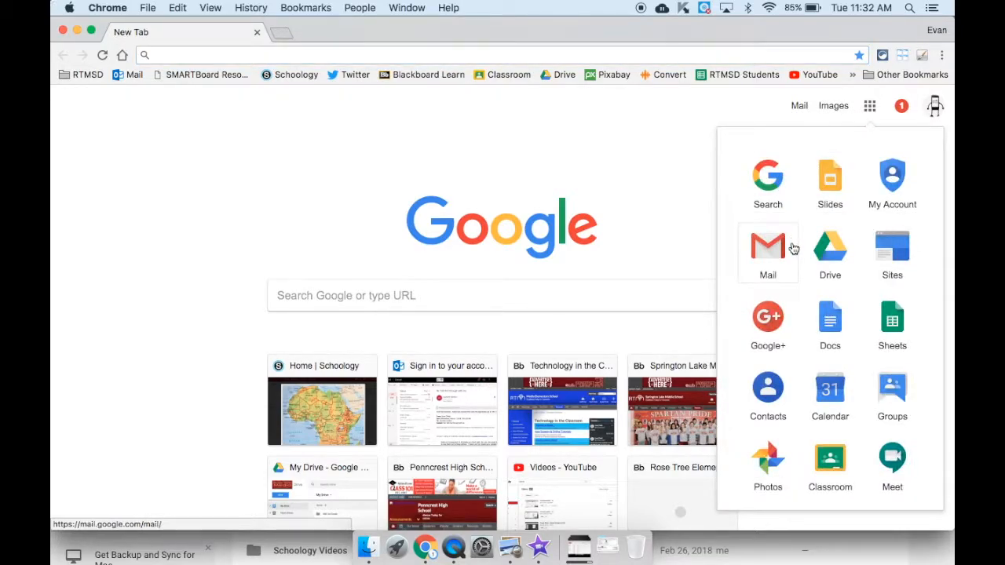
pyautogui.click(843, 253)
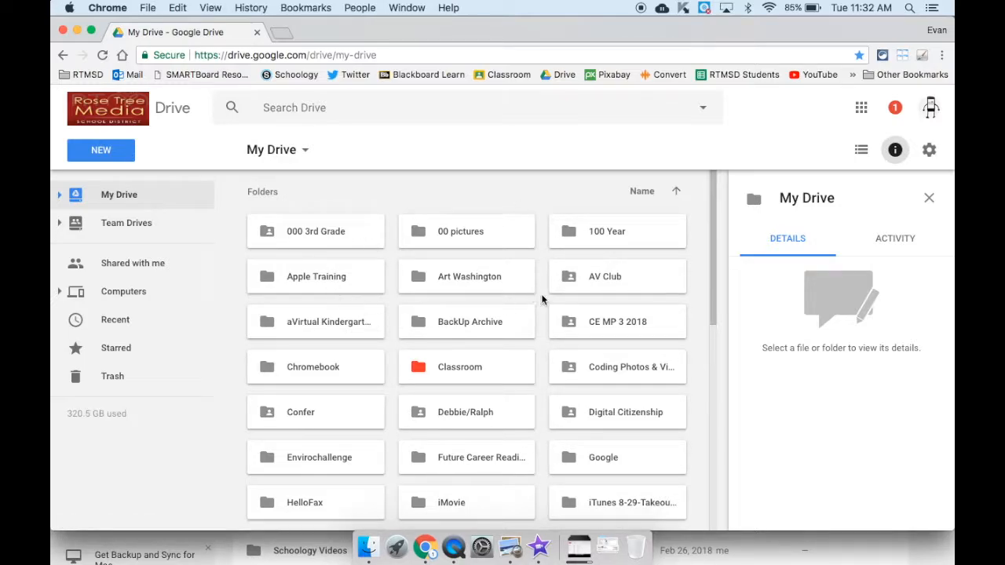
pyautogui.click(863, 153)
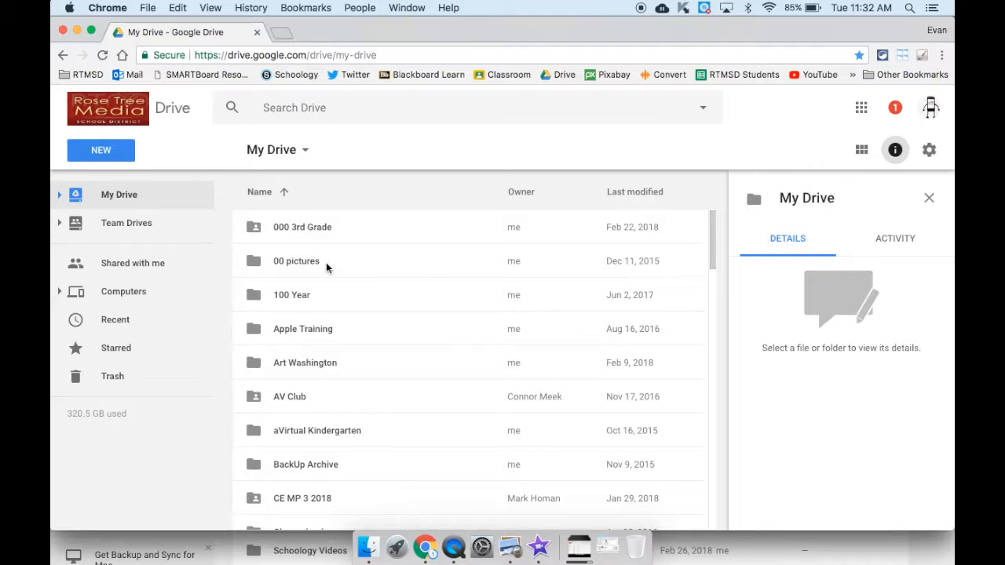
# Open the BackUp Archive folder in My Drive and look through its subfolders.
pyautogui.scroll(-2, 326, 262)
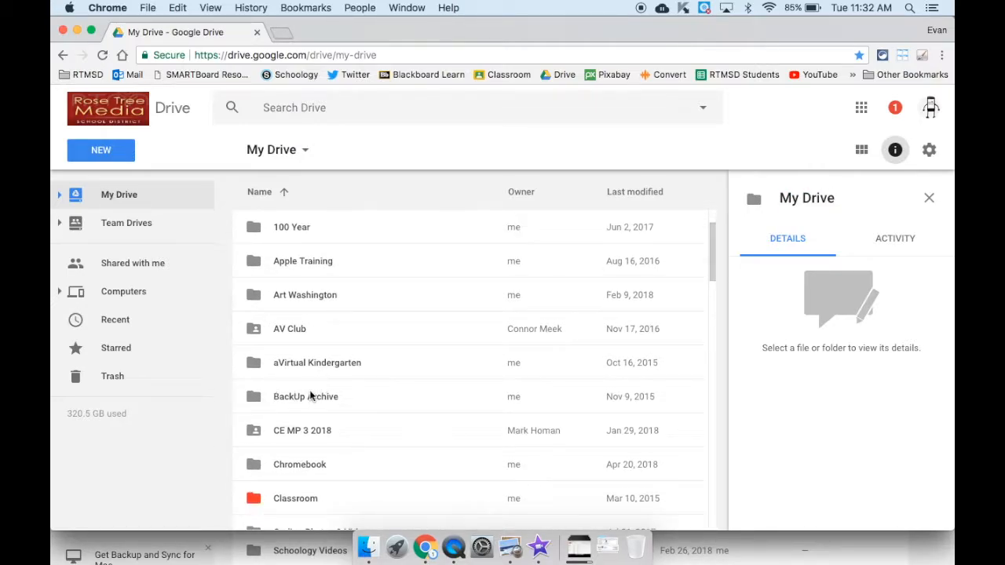
pyautogui.doubleClick(253, 398)
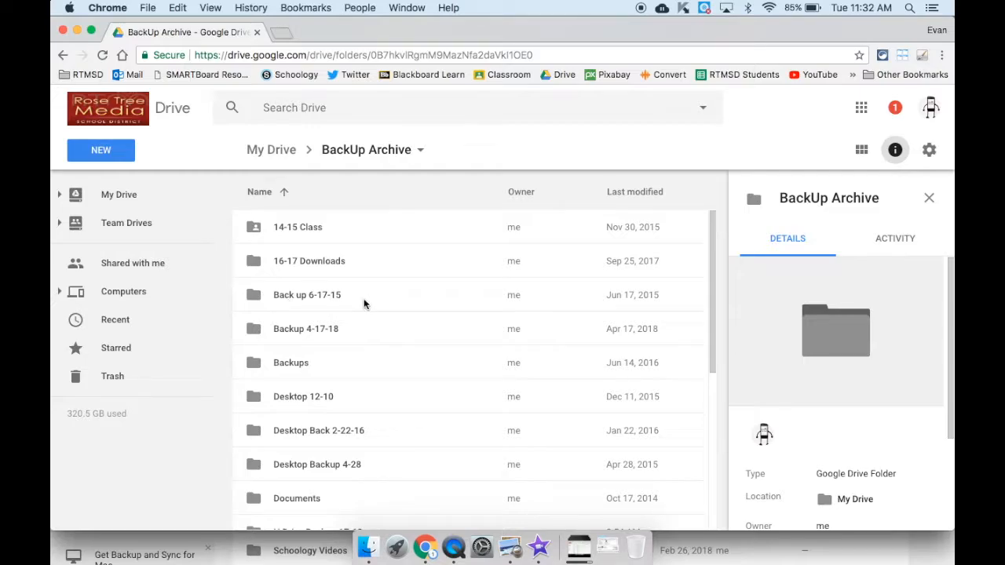
pyautogui.scroll(-5, 363, 304)
pyautogui.scroll(3, 363, 303)
pyautogui.scroll(1, 364, 304)
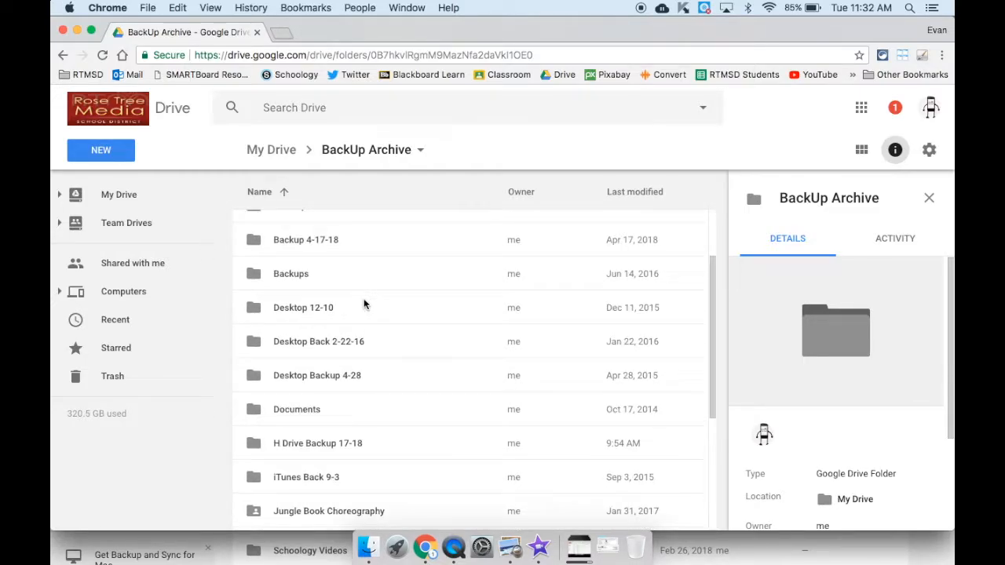
pyautogui.scroll(2, 363, 304)
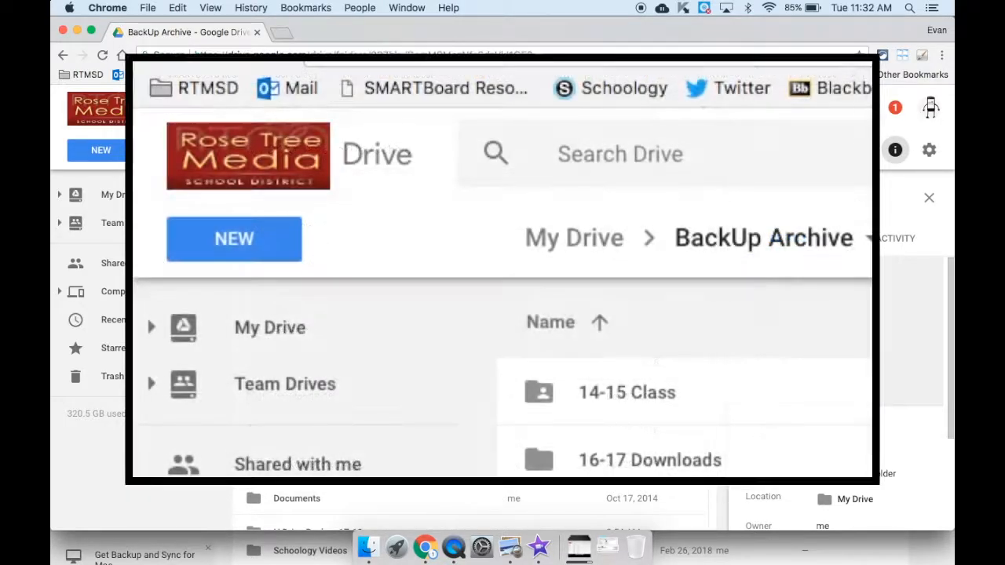
# Create a folder named "H Drive Archive 17-18" inside BackUp Archive and open it.
pyautogui.click(102, 153)
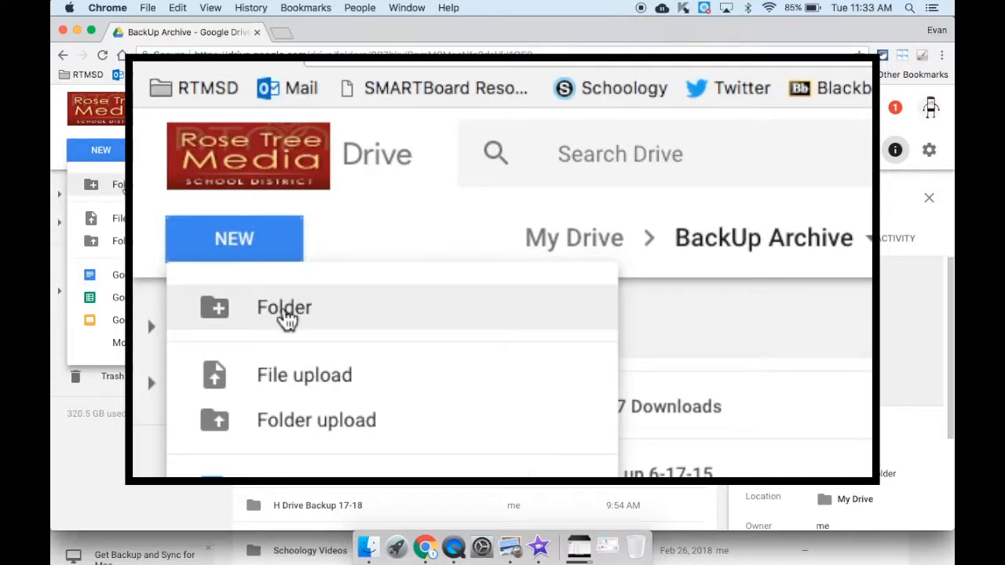
pyautogui.click(122, 182)
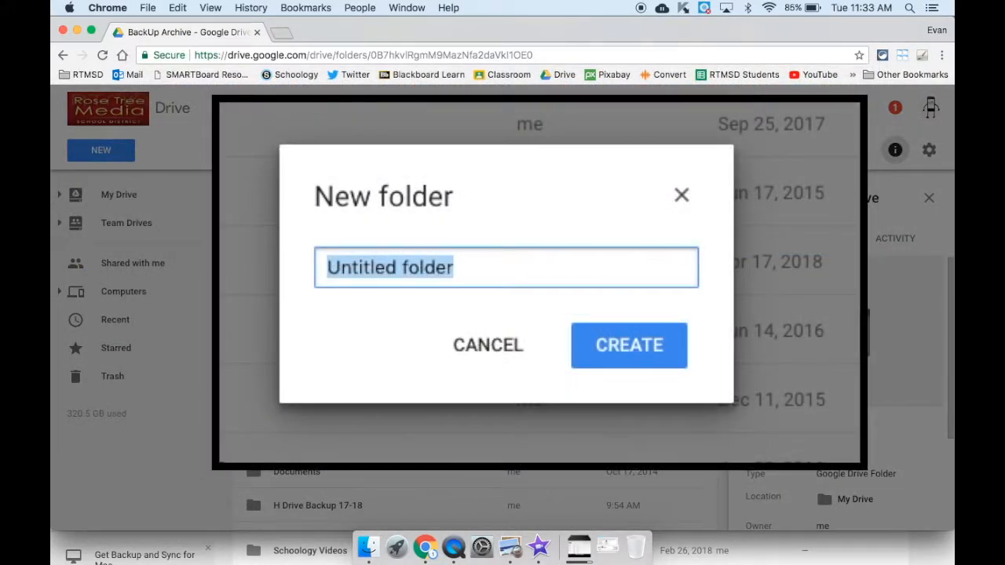
pyautogui.write('H Driv')
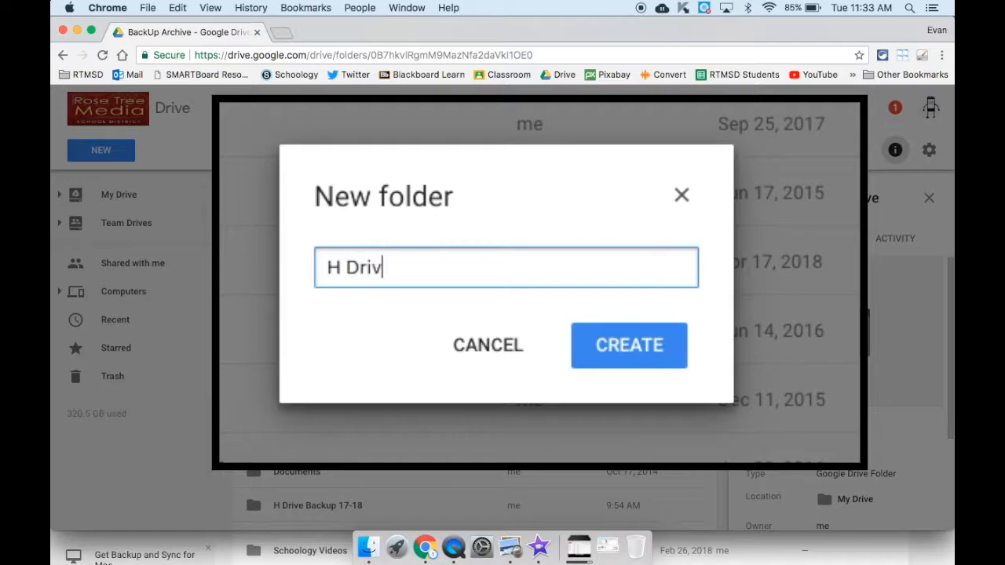
pyautogui.write('e Archive 17-18')
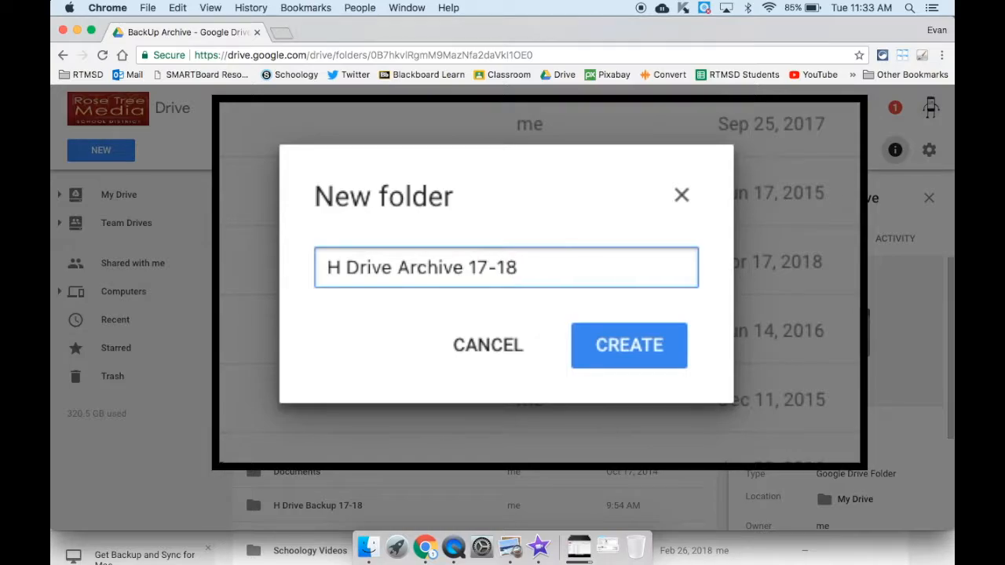
pyautogui.click(553, 347)
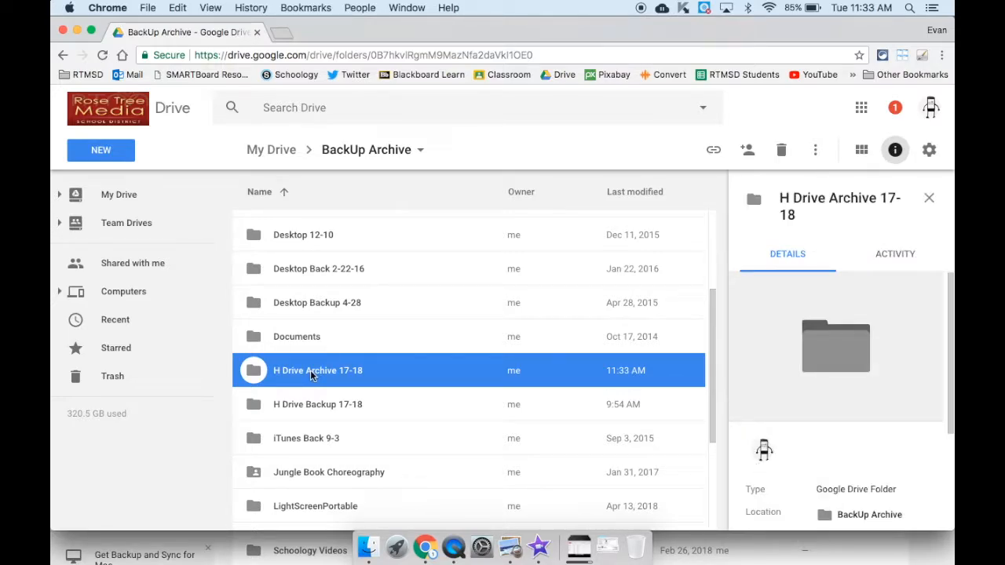
pyautogui.doubleClick(311, 374)
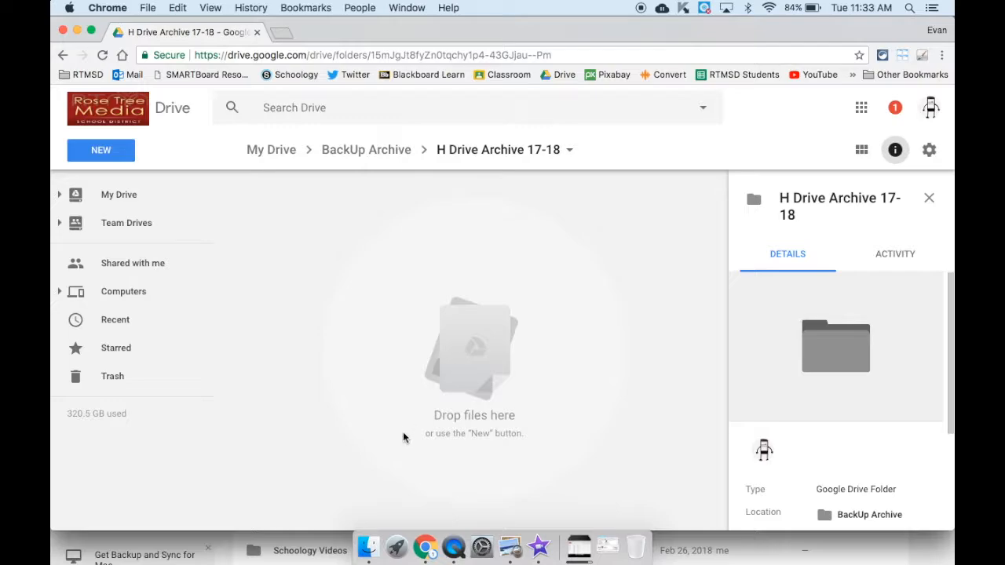
# Switch to Finder, move its window so the Drive drop area is uncovered, and open the personal home folder in STFHOMES.
pyautogui.click(368, 549)
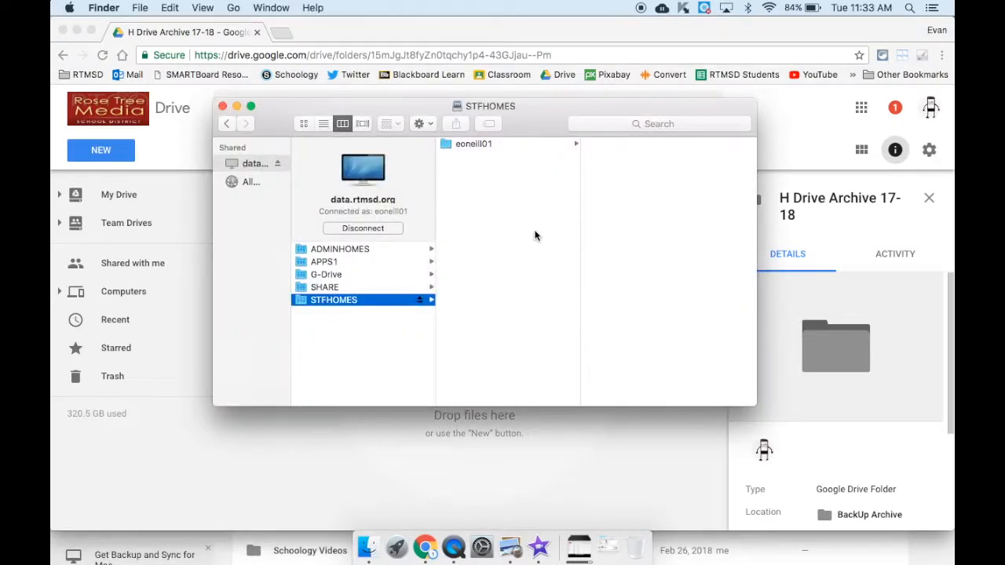
pyautogui.moveTo(524, 106); pyautogui.dragTo(698, 65)
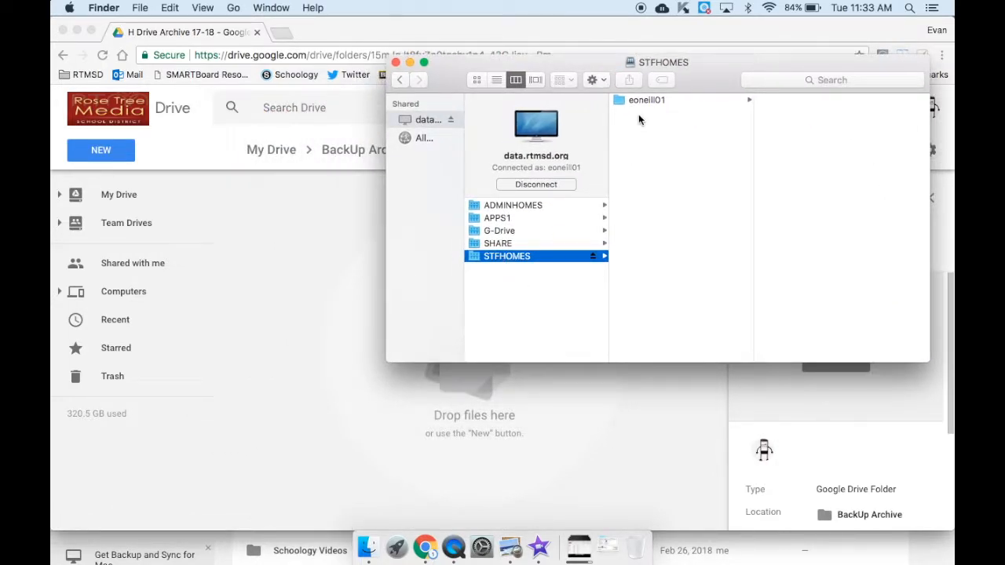
pyautogui.click(639, 100)
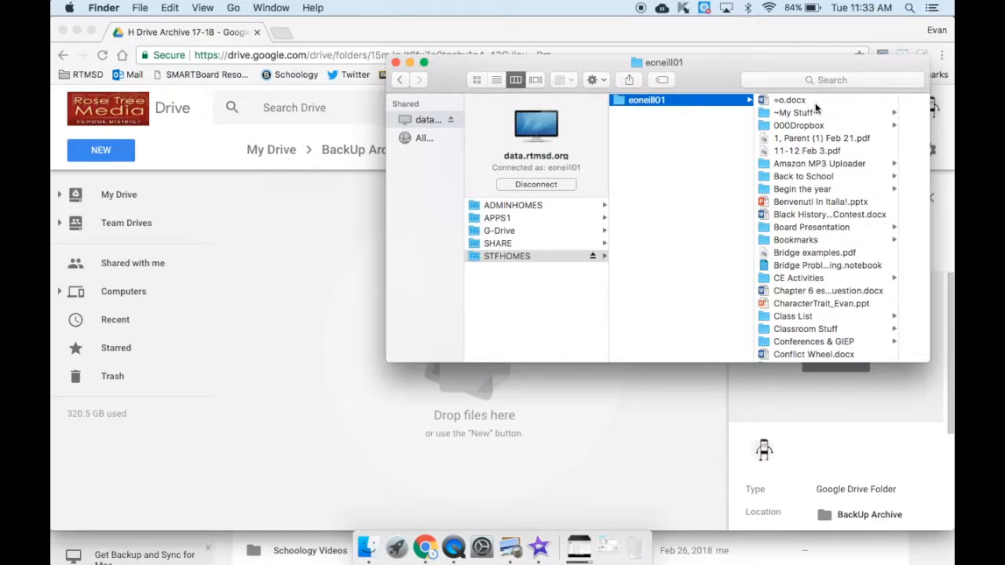
# Select all files and folders inside the personal home folder.
pyautogui.click(854, 101)
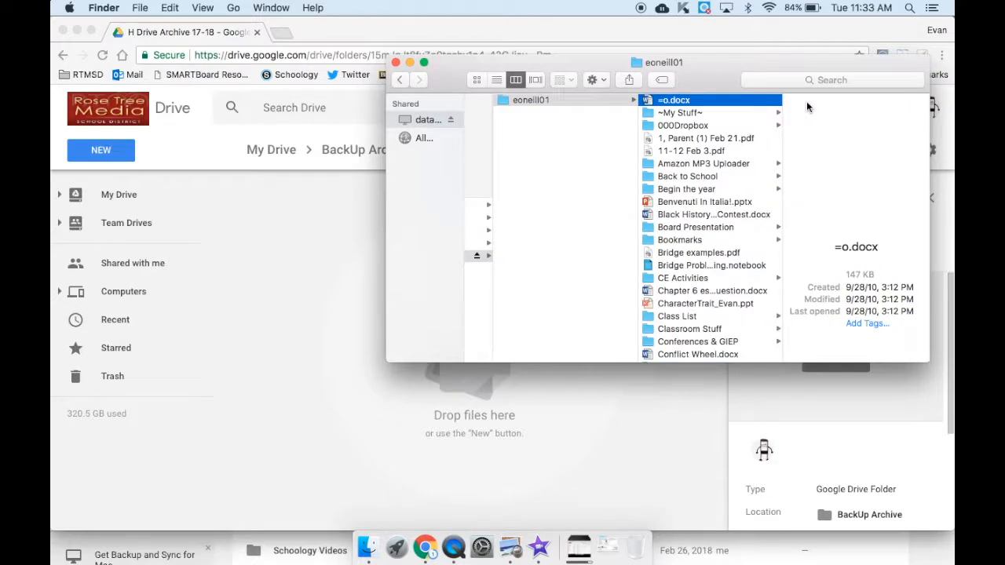
pyautogui.scroll(-5, 710, 121)
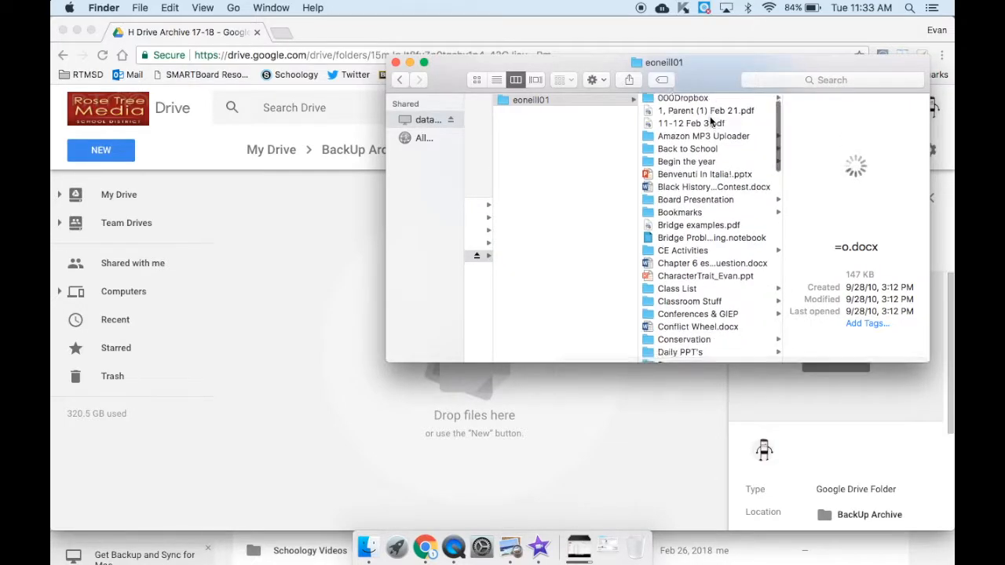
pyautogui.scroll(-15, 711, 122)
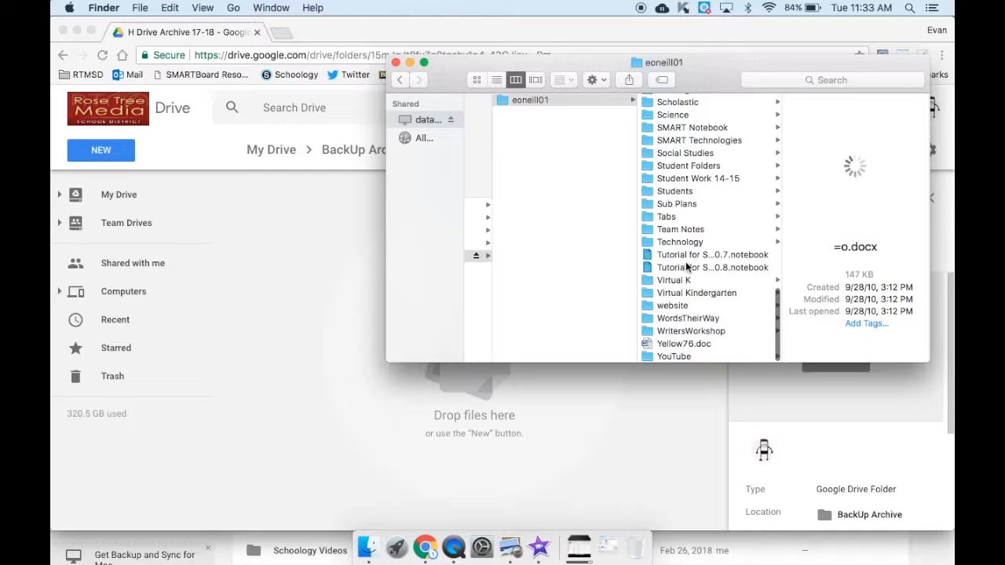
pyautogui.press('super+a')
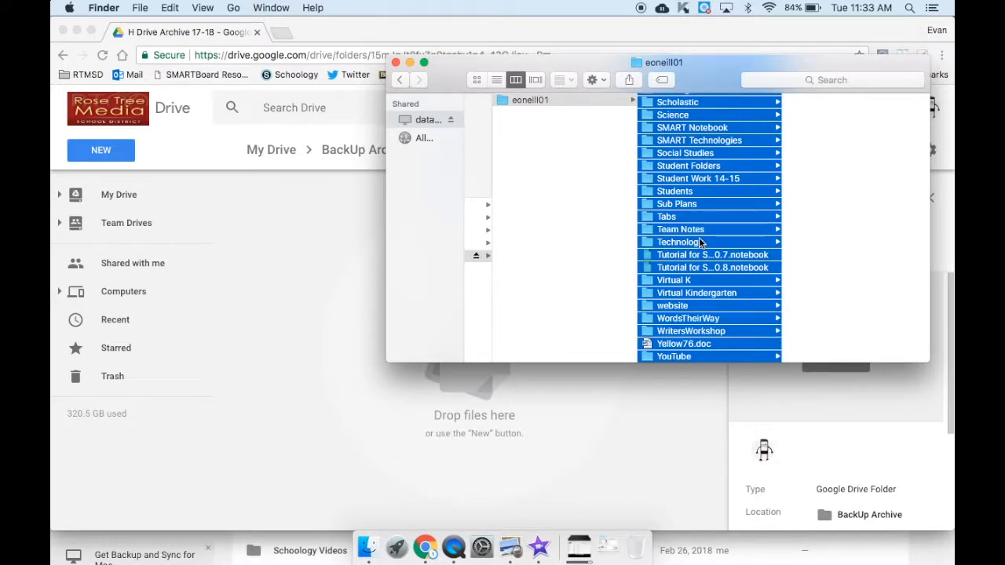
pyautogui.click(561, 268)
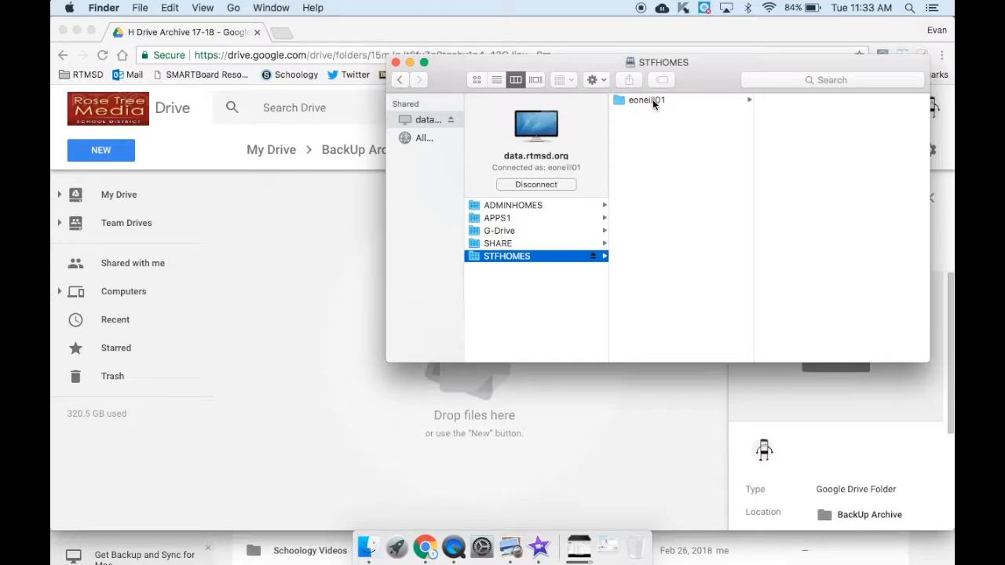
pyautogui.click(652, 100)
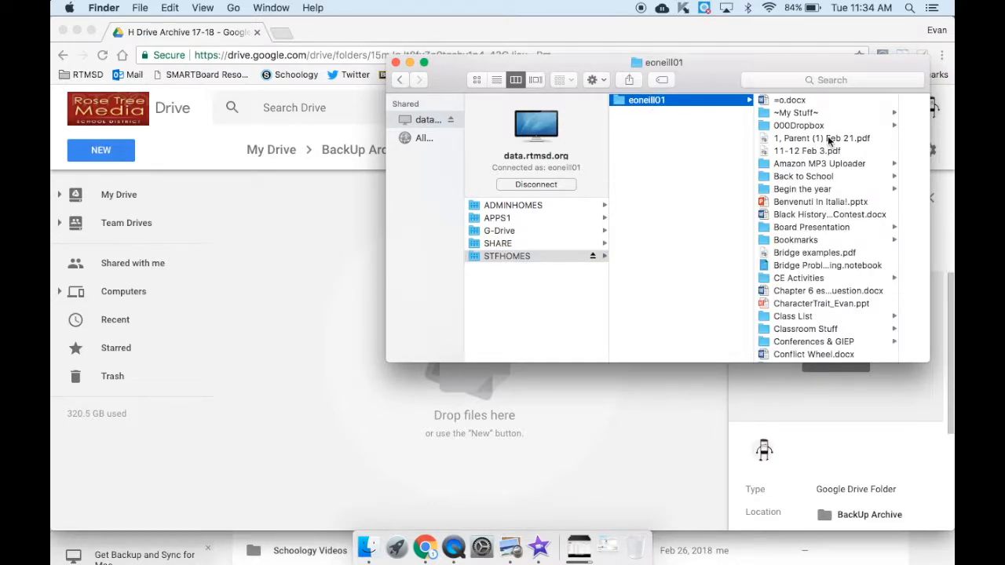
pyautogui.press('super+a')
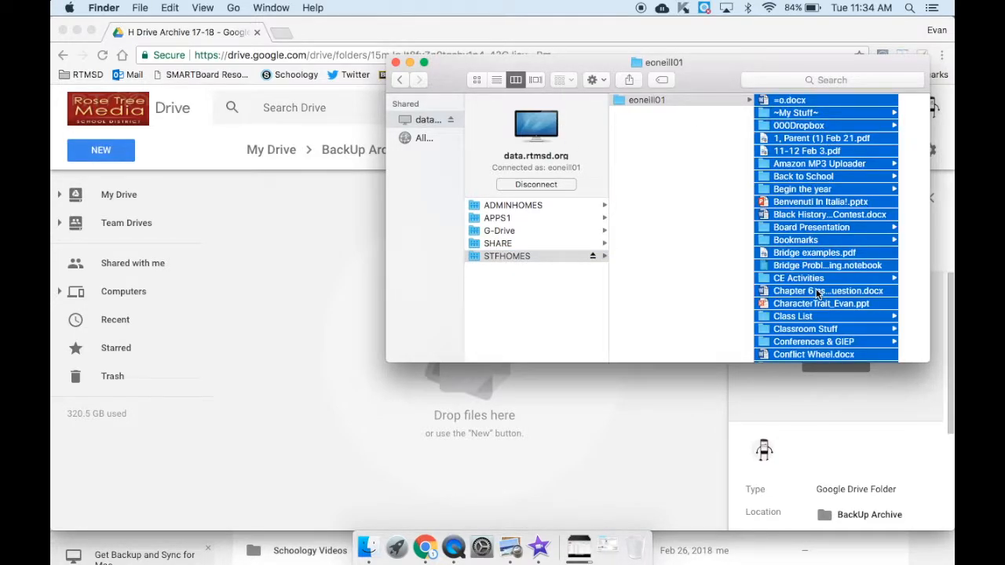
# Upload the 000Dropbox, Amazon MP3 Uploader, Back to School, Begin the year, Bookmarks, Class List, Classroom Stuff, Conferences & GIEP and Data folders to H Drive Archive 17-18.
pyautogui.click(802, 241)
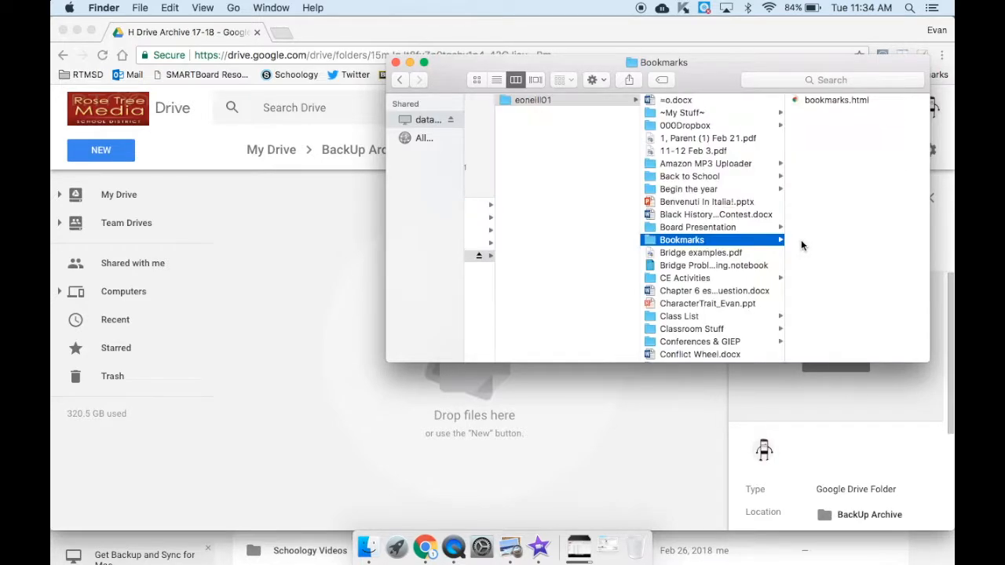
pyautogui.keyDown('super'); pyautogui.click(690, 189); pyautogui.keyUp('super')
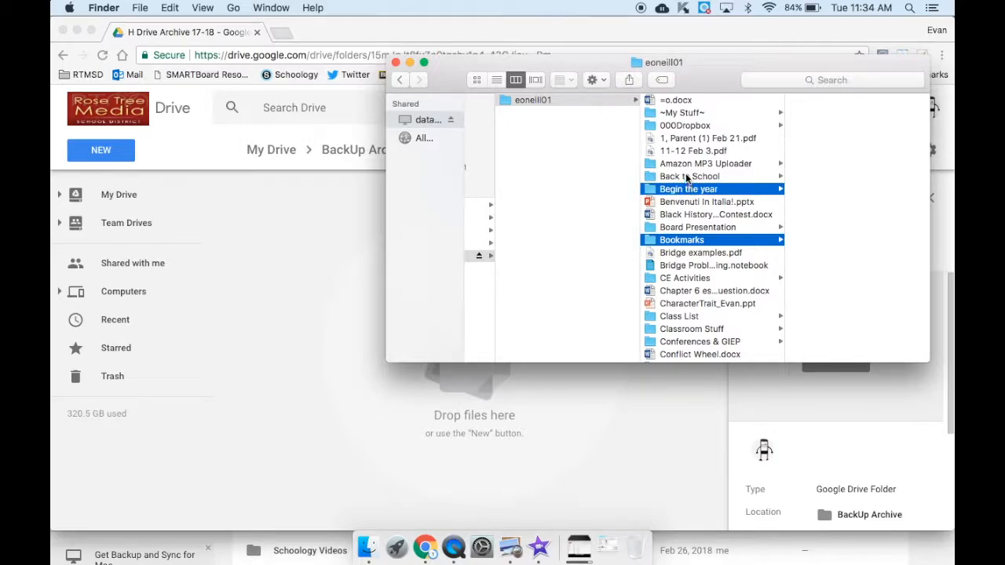
pyautogui.keyDown('super'); pyautogui.click(687, 178); pyautogui.keyUp('super')
pyautogui.keyDown('super'); pyautogui.click(685, 165); pyautogui.keyUp('super')
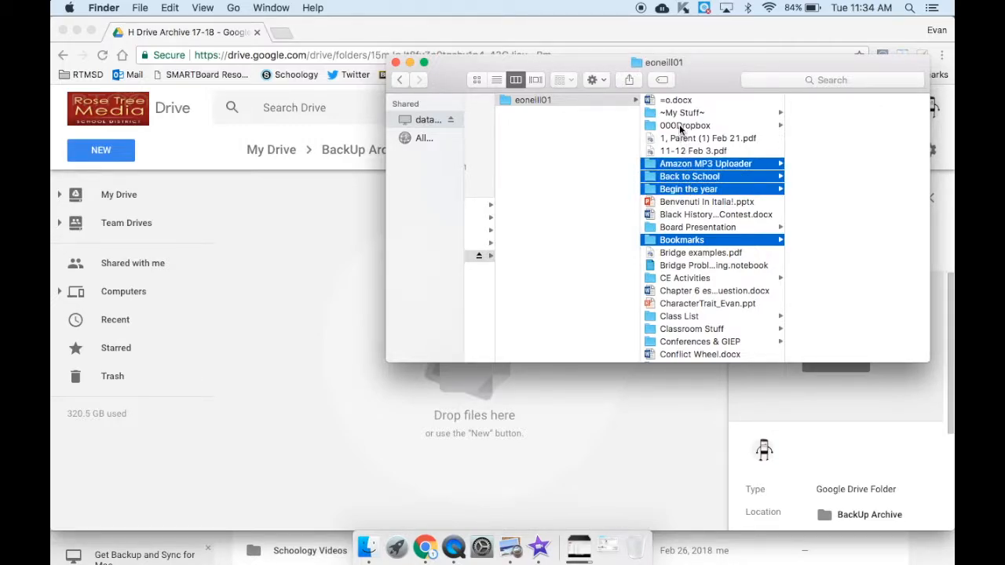
pyautogui.keyDown('super'); pyautogui.click(679, 125); pyautogui.keyUp('super')
pyautogui.keyDown('super'); pyautogui.click(679, 315); pyautogui.keyUp('super')
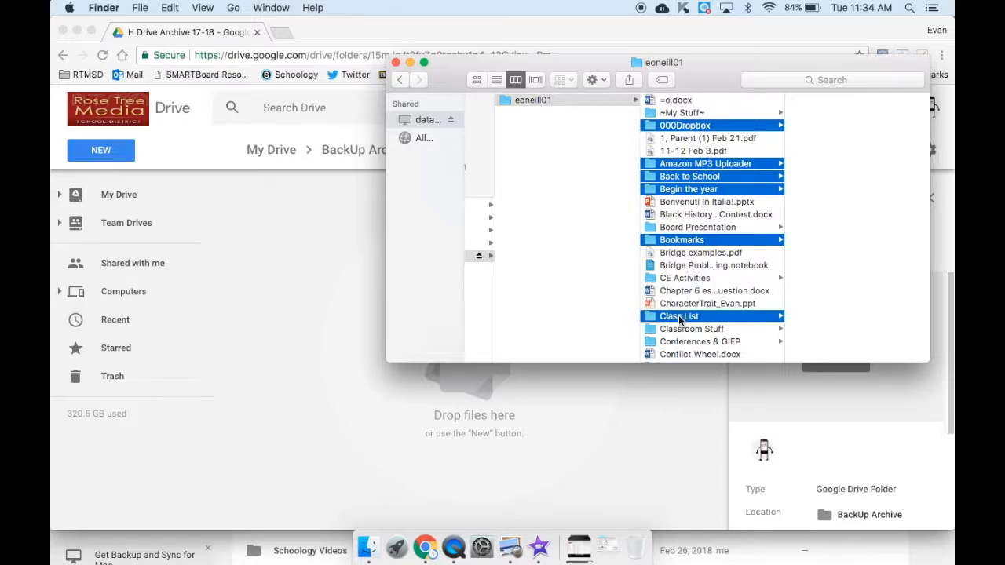
pyautogui.keyDown('super'); pyautogui.click(685, 344); pyautogui.keyUp('super')
pyautogui.keyDown('super'); pyautogui.click(685, 330); pyautogui.keyUp('super')
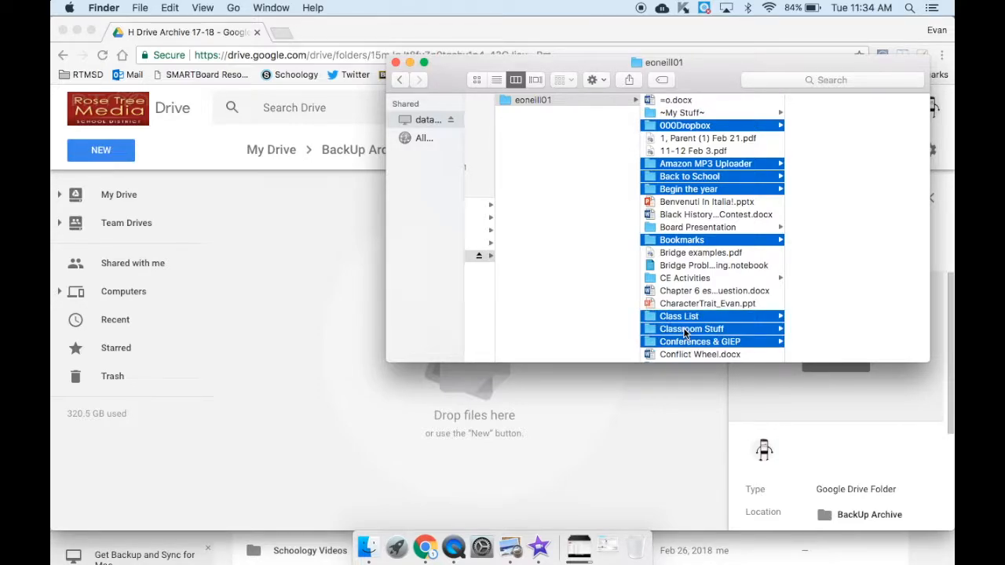
pyautogui.scroll(-5, 684, 241)
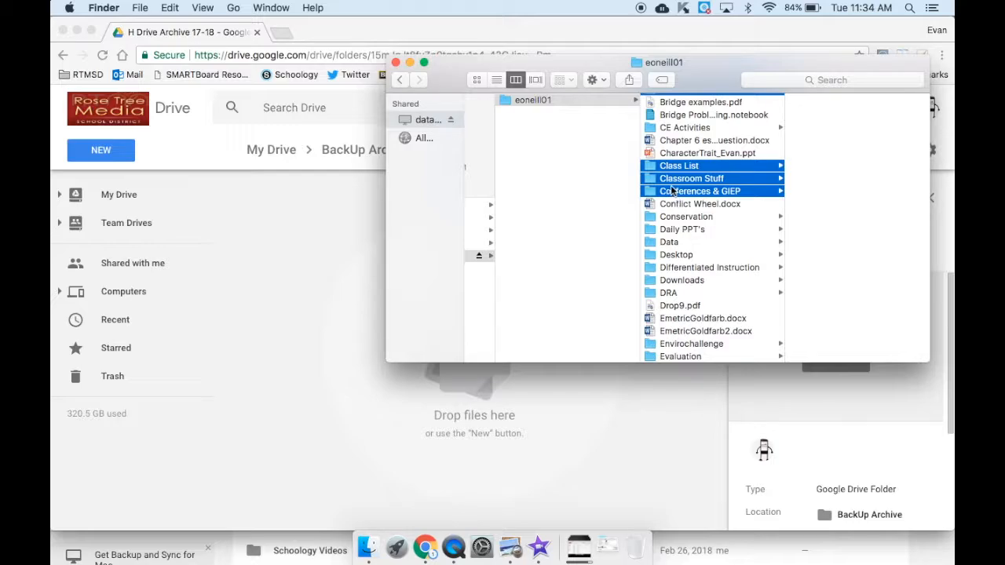
pyautogui.keyDown('super'); pyautogui.click(680, 243); pyautogui.keyUp('super')
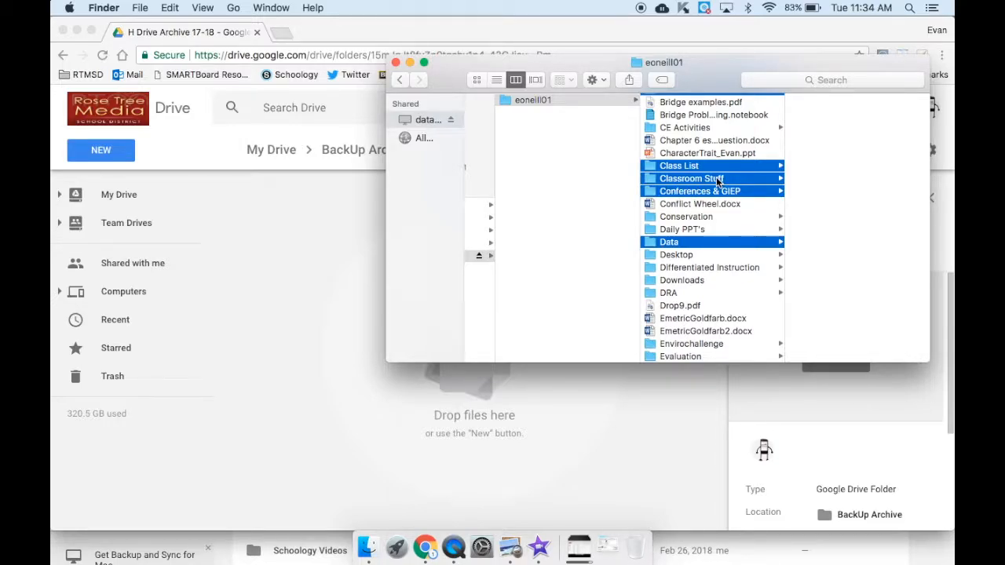
pyautogui.moveTo(717, 180); pyautogui.dragTo(405, 409)
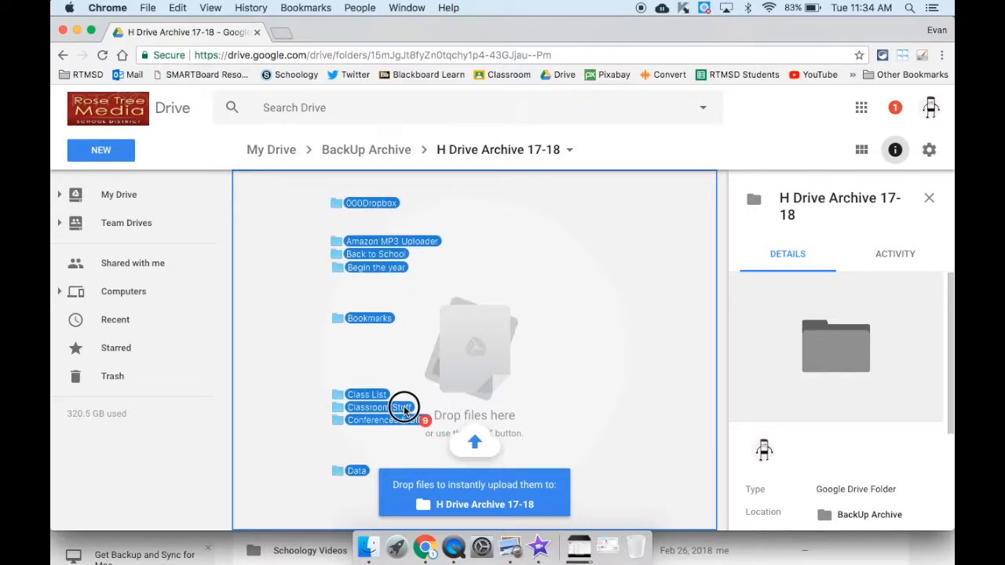
pyautogui.moveTo(404, 409); pyautogui.dragTo(404, 411)
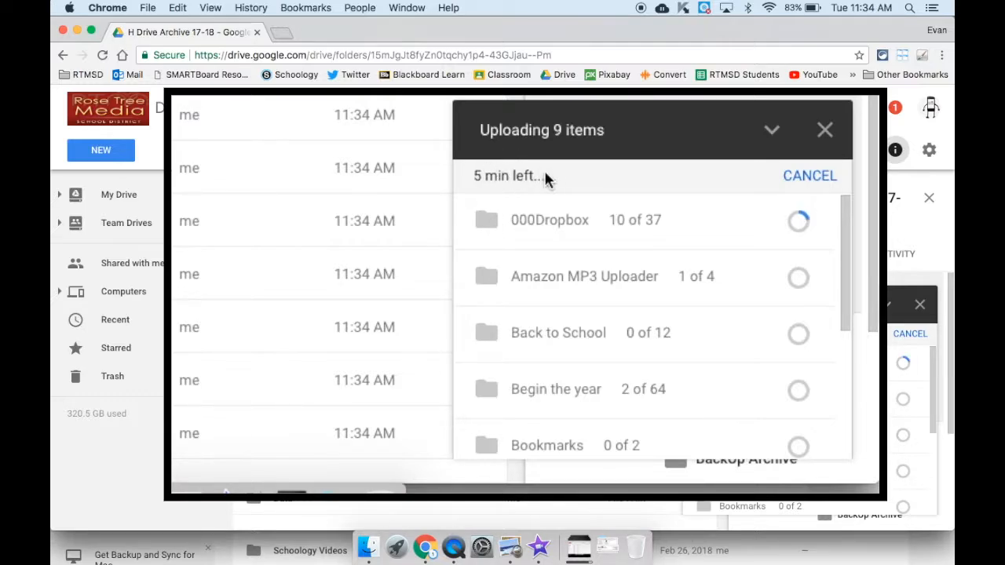
pyautogui.moveTo(501, 196)
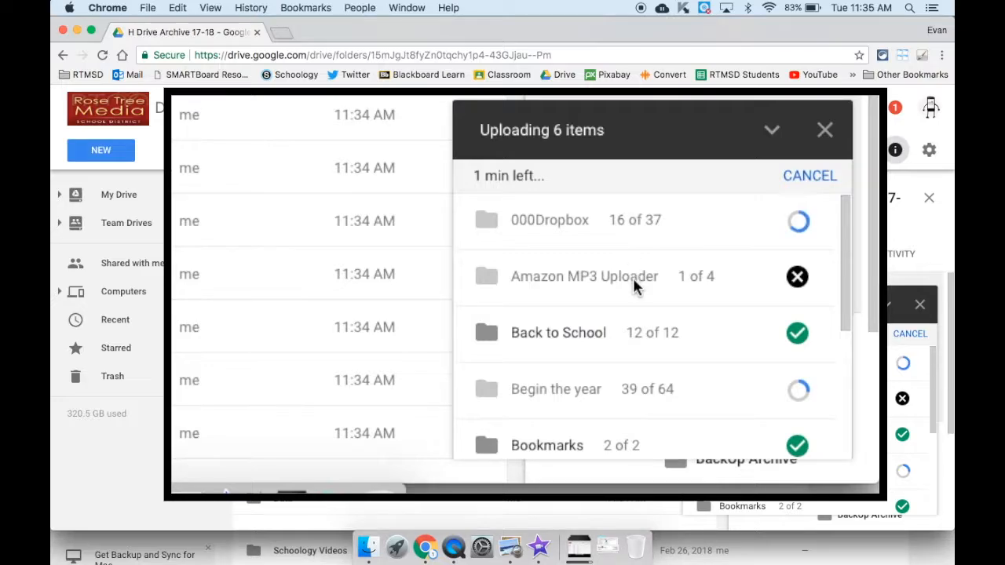
pyautogui.scroll(-1, 634, 287)
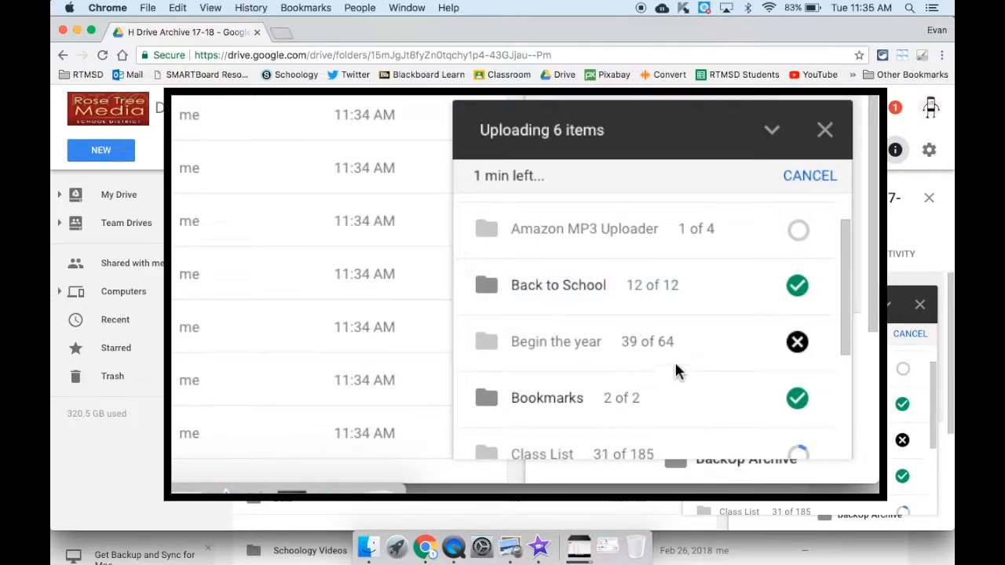
# Review the upload status of each folder in the upload list, through to Data.
pyautogui.scroll(-2, 680, 364)
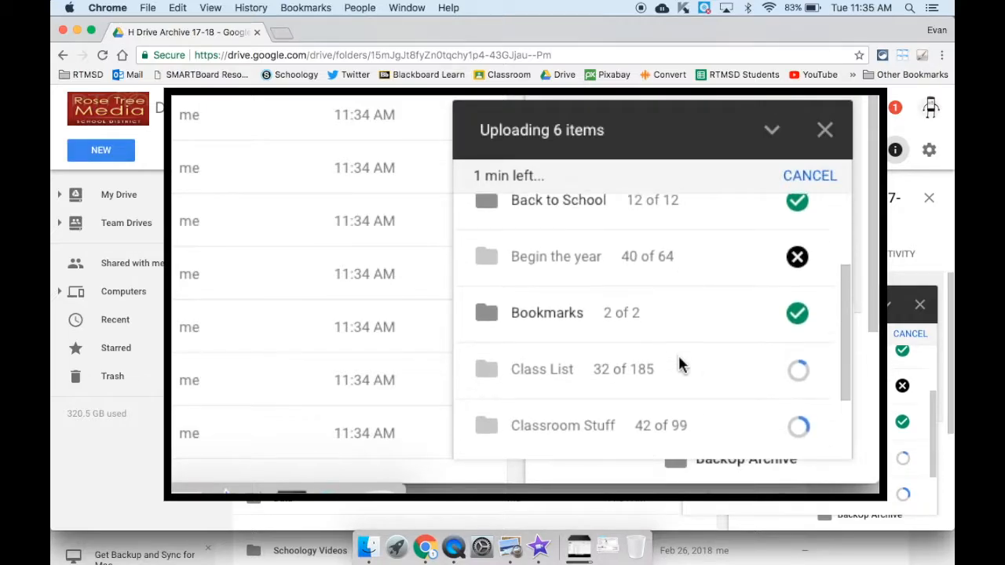
pyautogui.scroll(1, 680, 365)
pyautogui.scroll(-3, 680, 363)
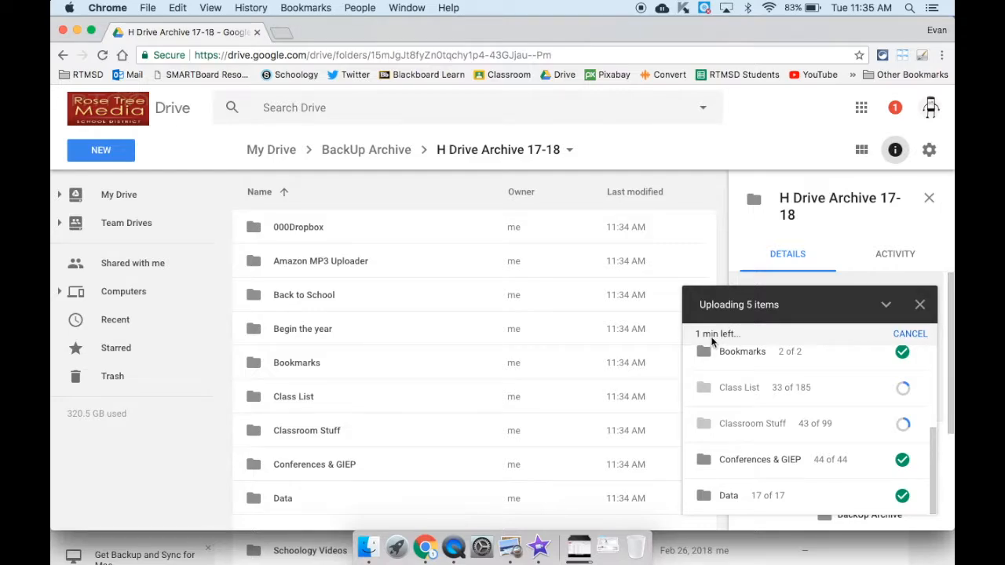
pyautogui.moveTo(752, 391)
# Check the uploaded contents of the Begin the year and Classroom Stuff folders, returning to H Drive Archive 17-18 after each.
pyautogui.doubleClick(346, 330)
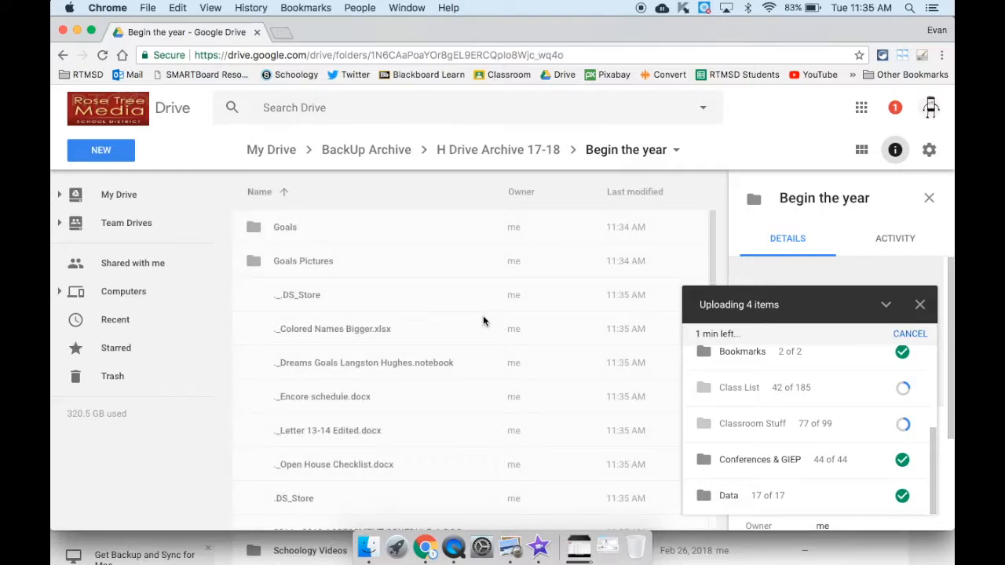
pyautogui.click(498, 150)
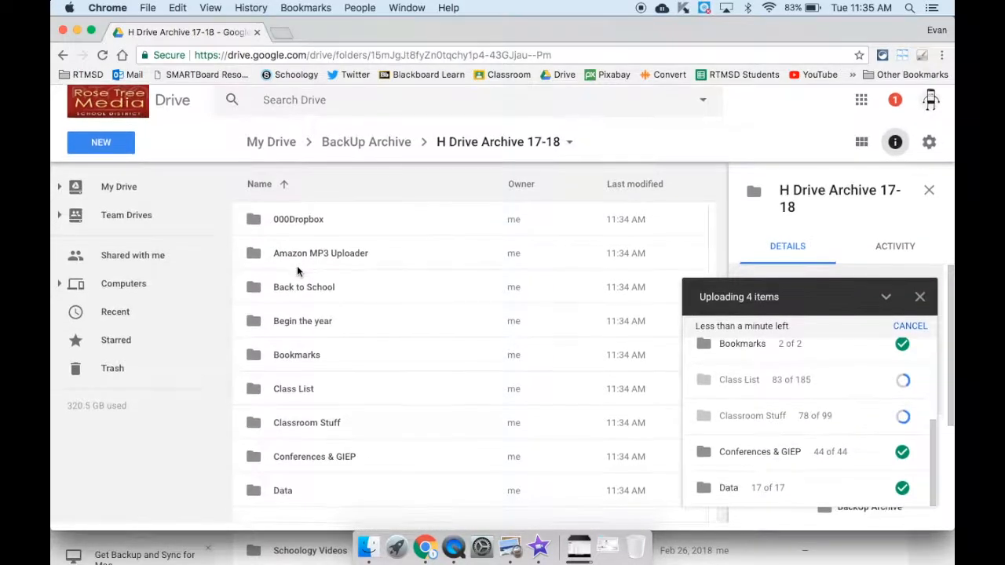
pyautogui.doubleClick(302, 430)
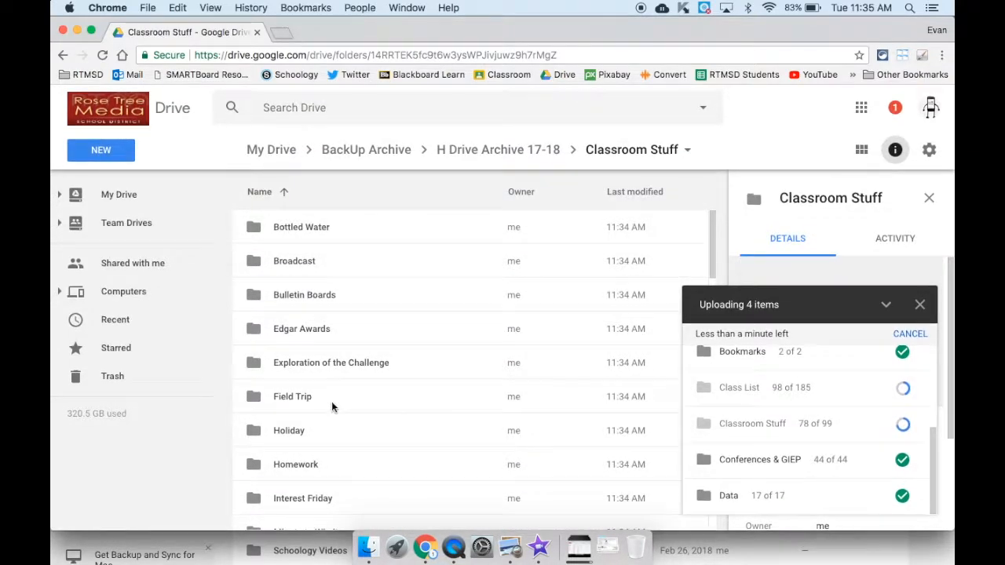
pyautogui.click(501, 150)
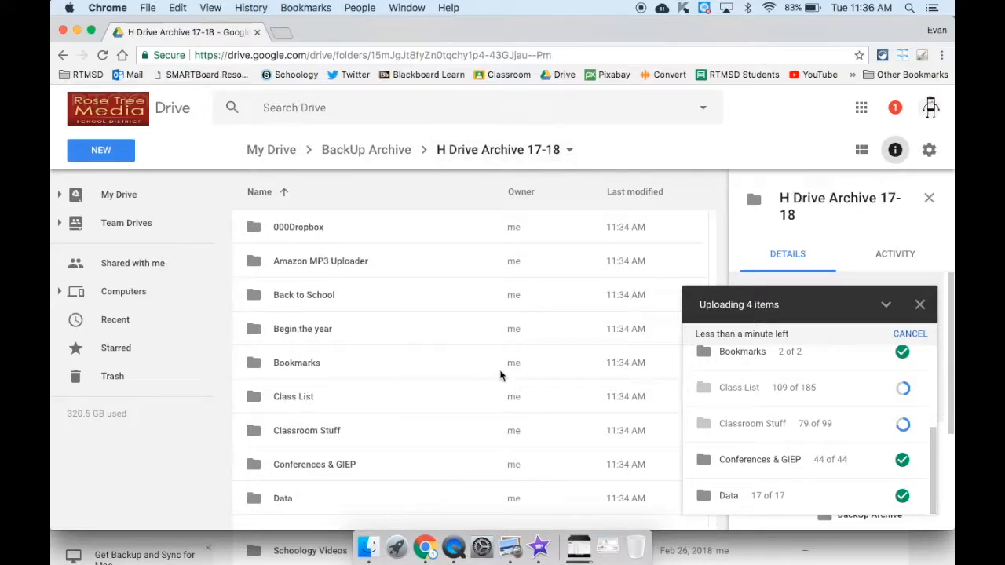